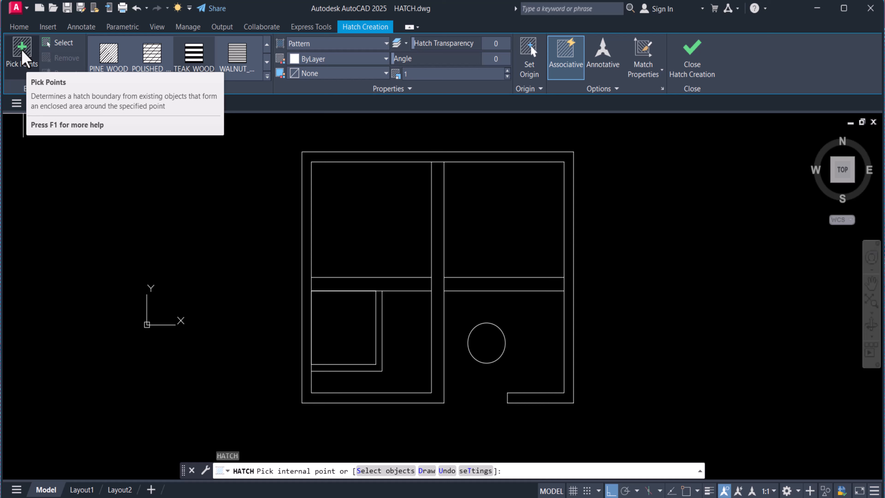
# Hatch the floor plan's connected outer and central walls with the PINE_WOOD pattern by picking a point inside them.
pyautogui.click(22, 53)
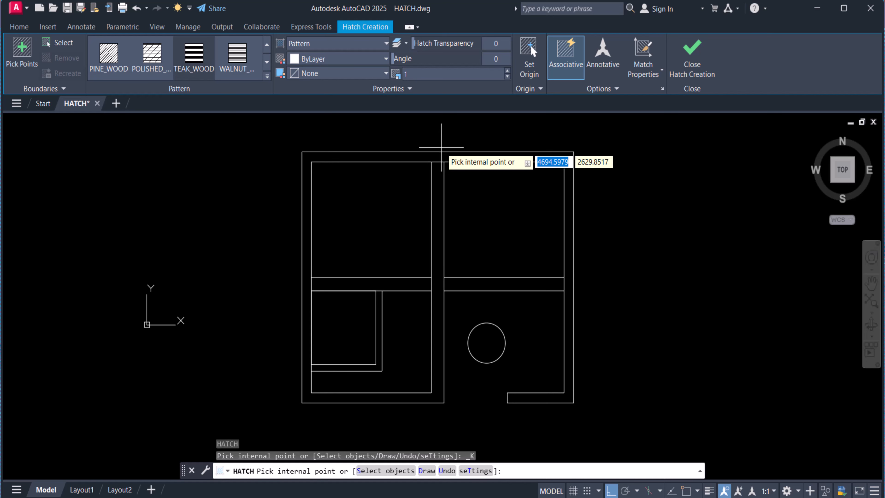
pyautogui.click(21, 59)
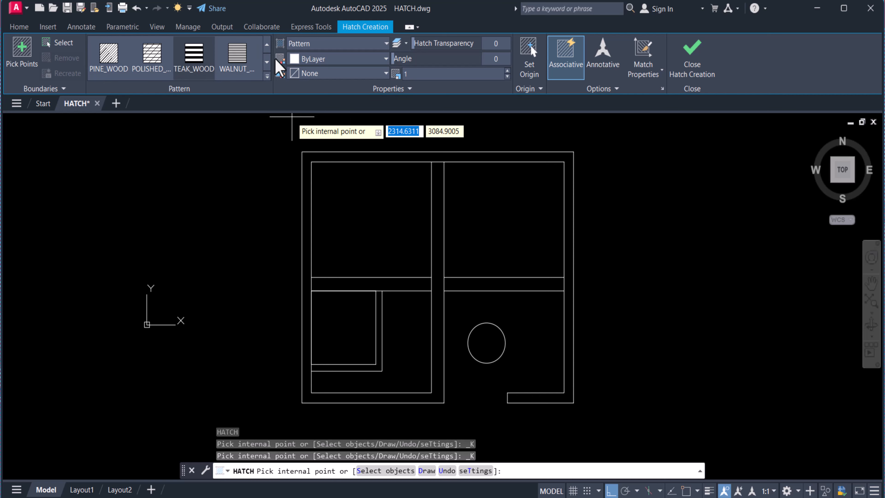
pyautogui.click(267, 76)
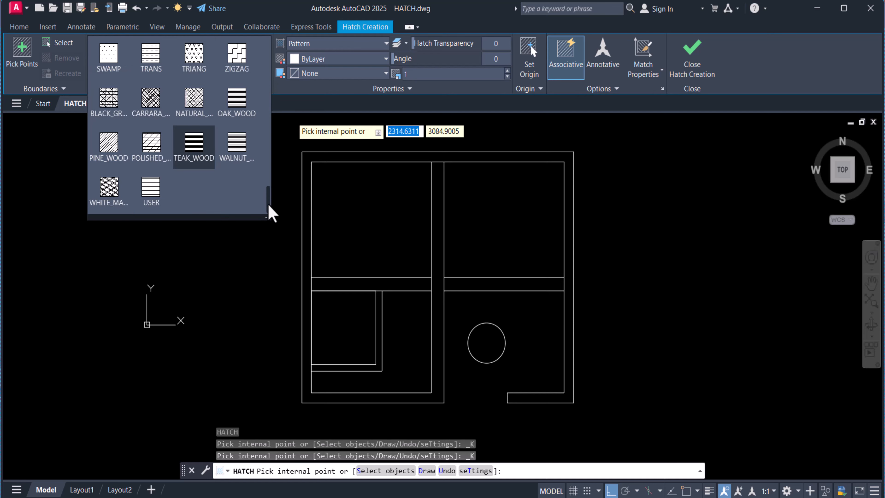
pyautogui.moveTo(271, 213); pyautogui.dragTo(271, 53)
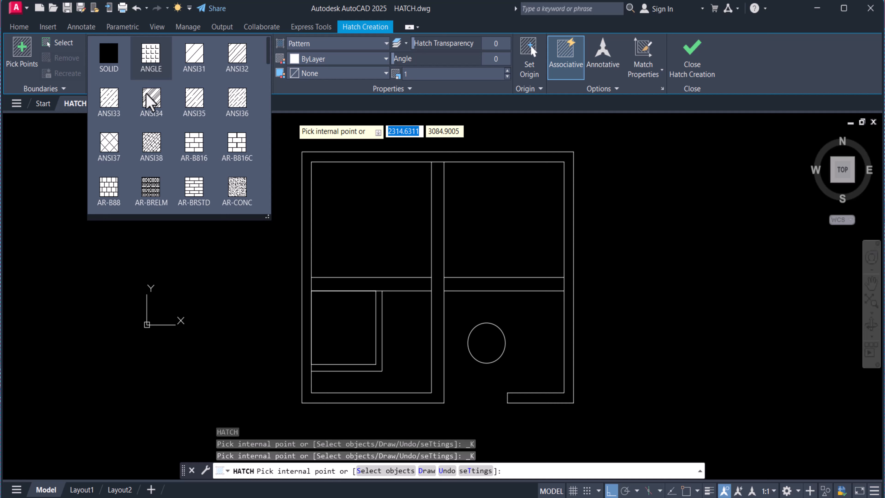
pyautogui.click(322, 226)
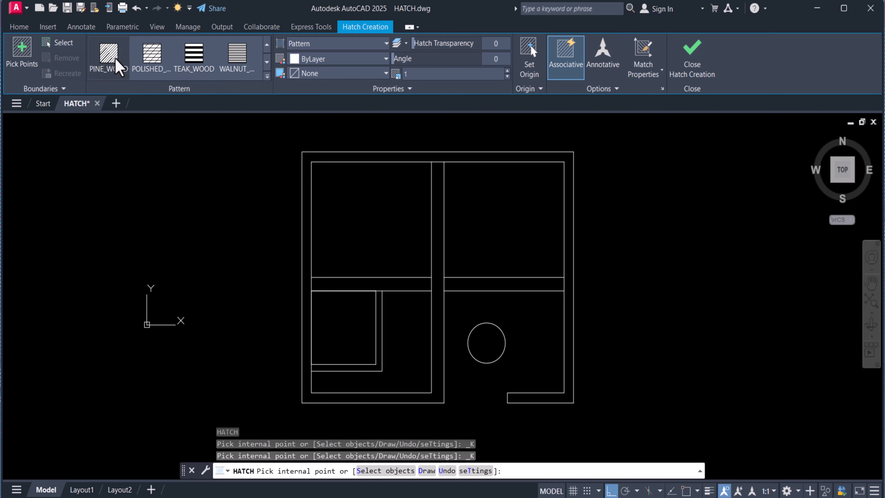
pyautogui.click(322, 159)
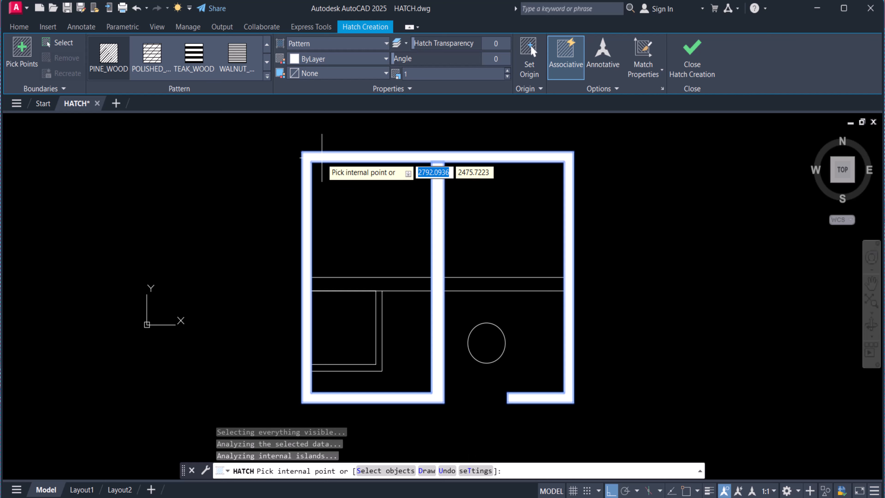
pyautogui.click(484, 175)
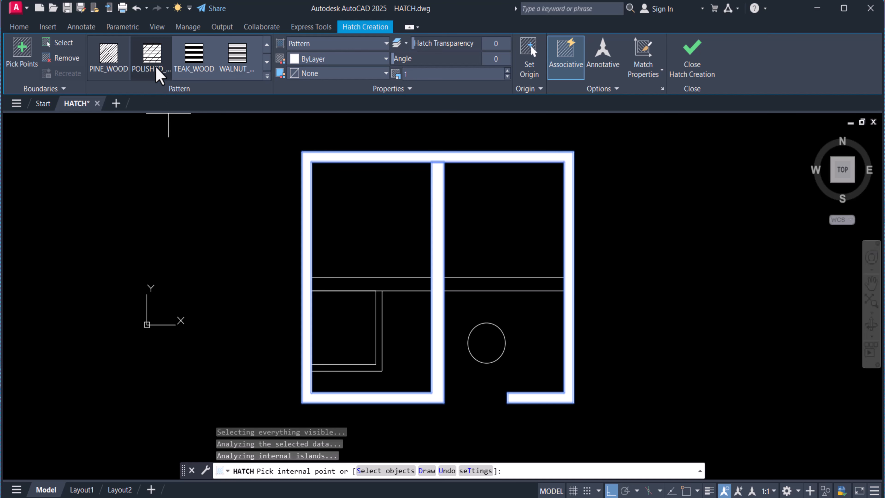
# Try the POLISHED_MARBLE pattern on the wall hatch at scale 50 and at scale 10.
pyautogui.click(153, 56)
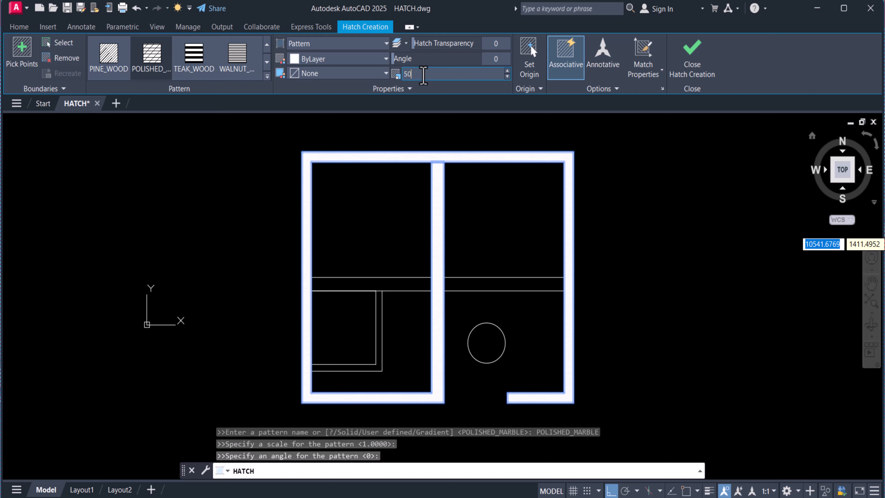
pyautogui.press('Return')
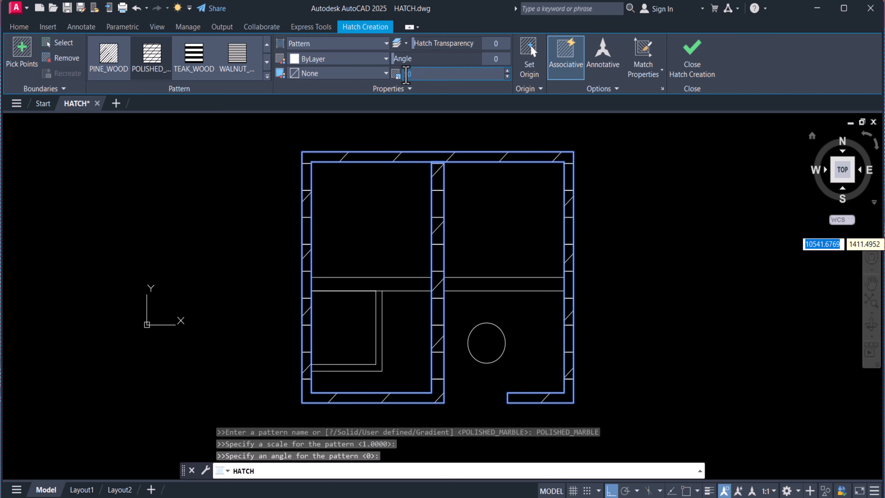
pyautogui.write('0')
pyautogui.press('Return')
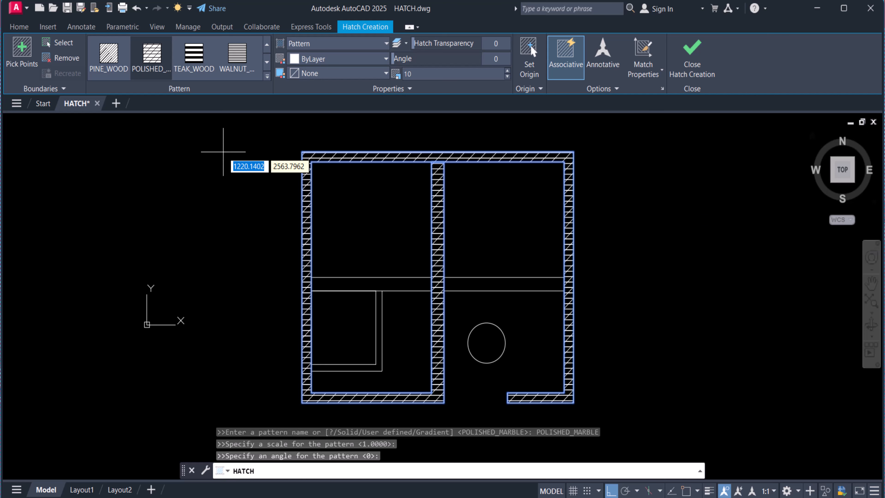
# Preview alternative patterns on the wall hatch, including the wood, ZIGZAG, ANSI and AR-B816 patterns.
pyautogui.click(114, 66)
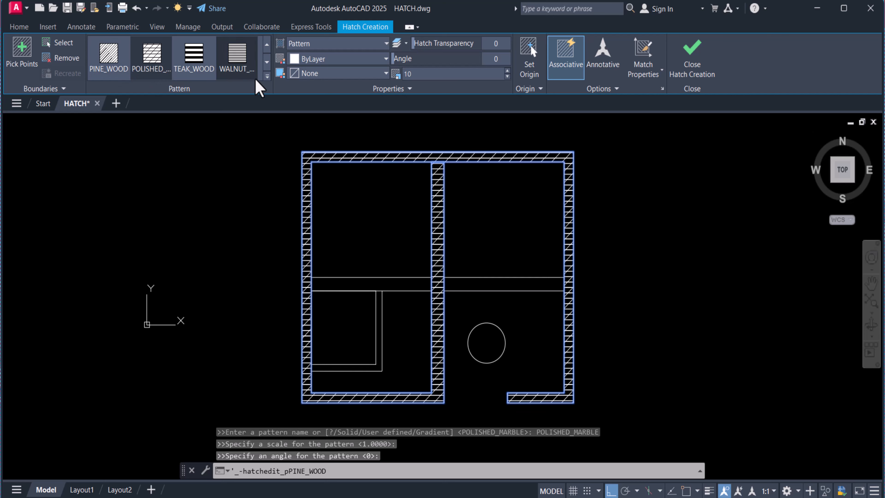
pyautogui.click(267, 76)
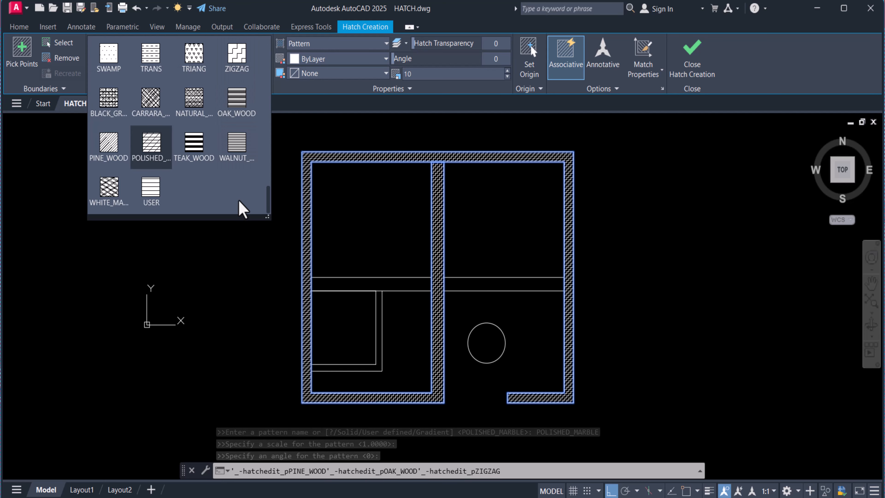
pyautogui.moveTo(271, 212); pyautogui.dragTo(271, 62)
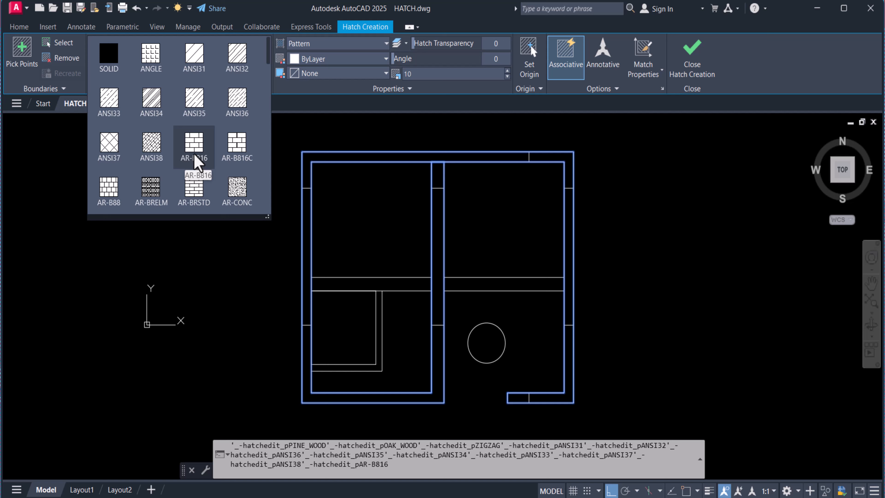
# Set the wall hatch to scale 1 with the ANSI37 pattern and finish the hatch.
pyautogui.click(422, 75)
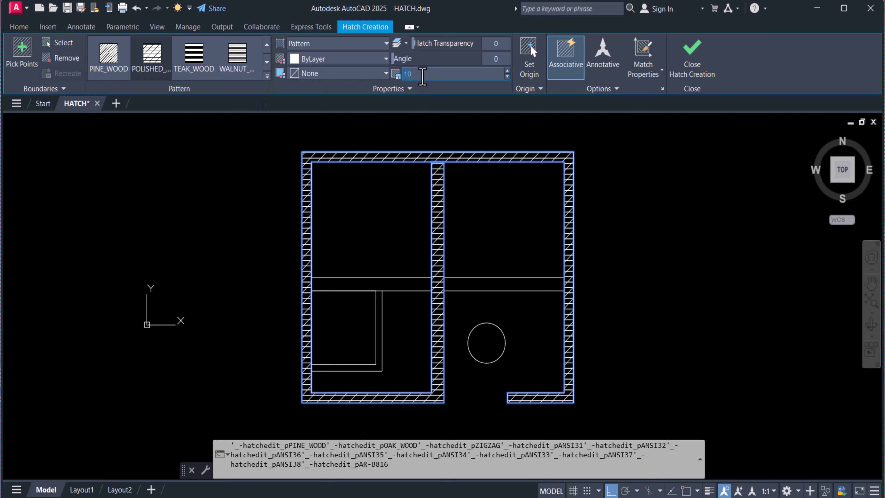
pyautogui.press('Return')
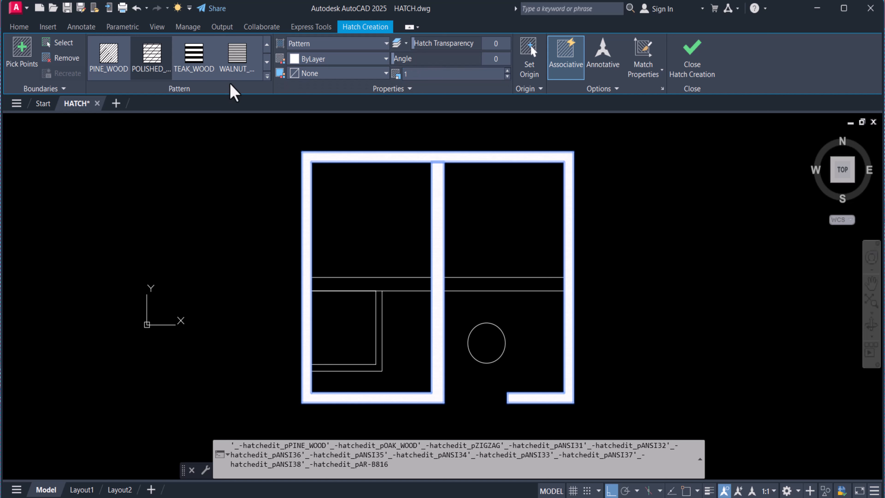
pyautogui.click(267, 63)
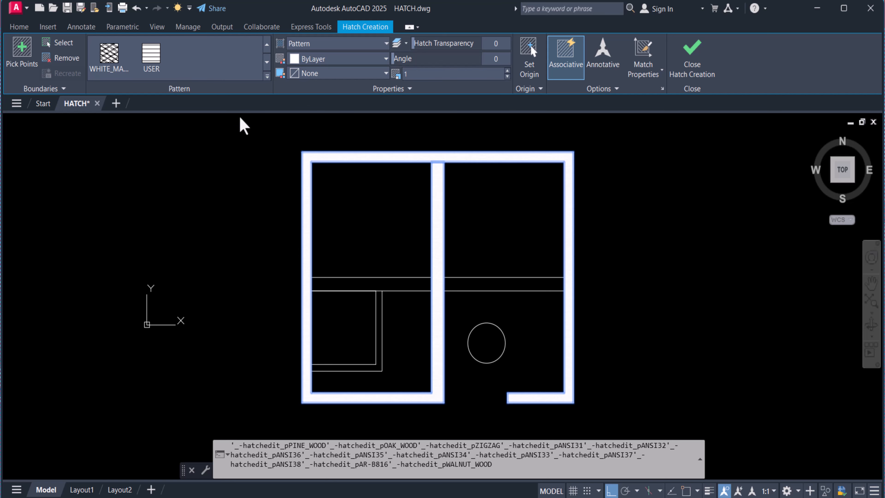
pyautogui.click(267, 76)
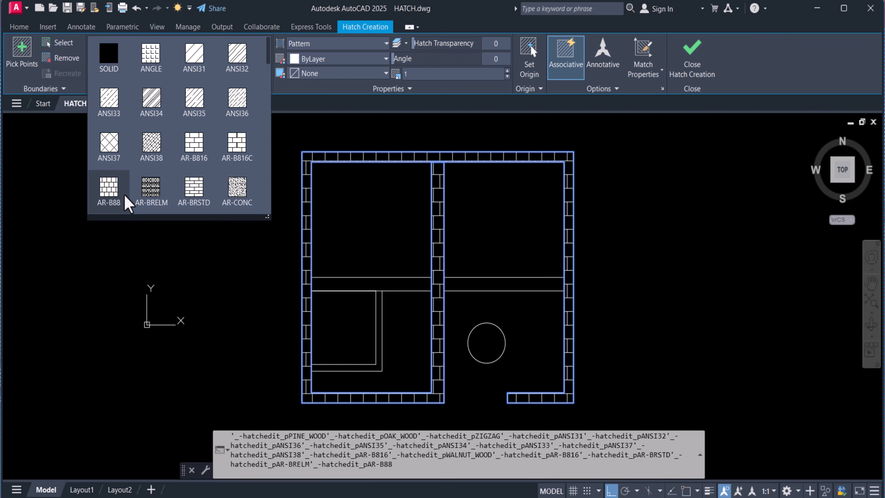
pyautogui.click(115, 159)
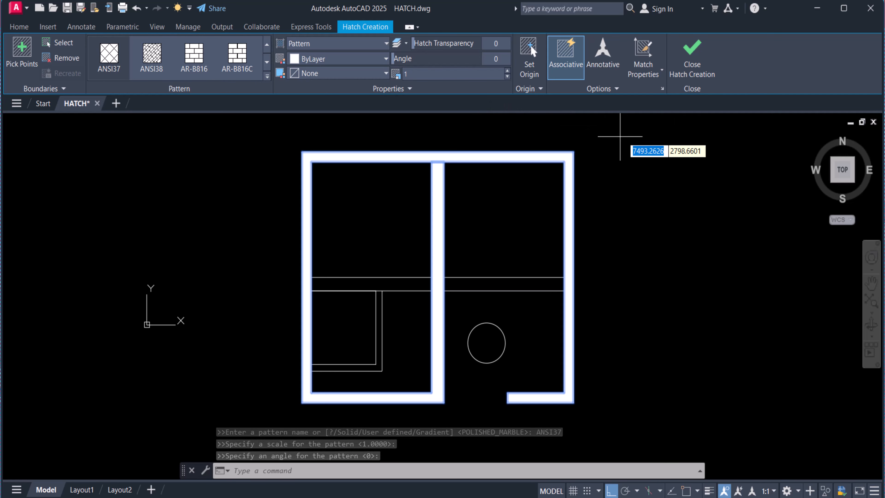
pyautogui.click(693, 64)
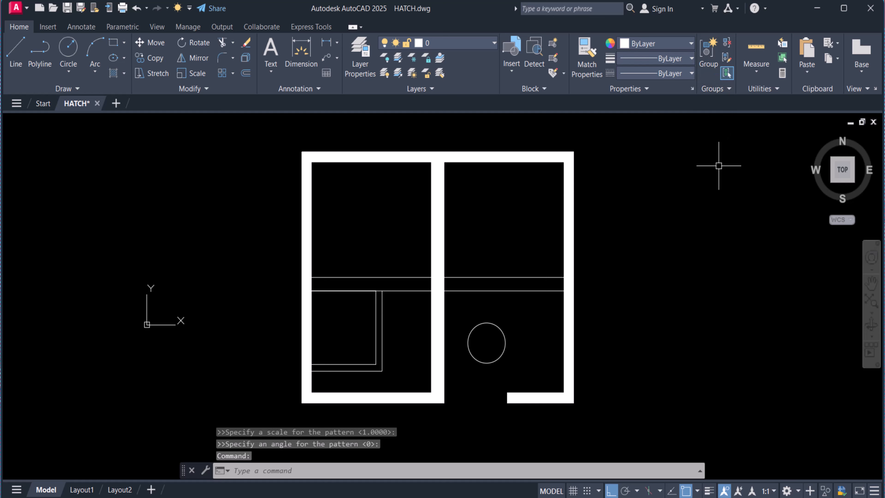
pyautogui.press('Escape')
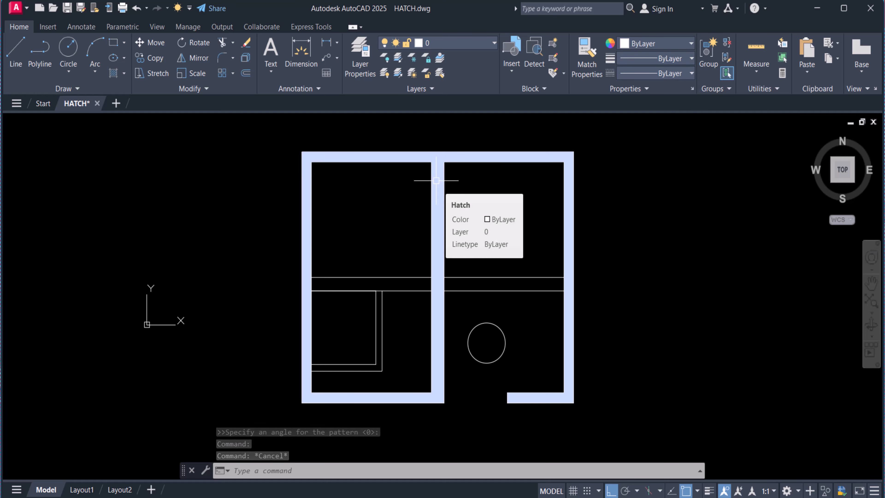
# Edit the finished wall hatch with HATCHEDIT and set its scale to 20.
pyautogui.write('he')
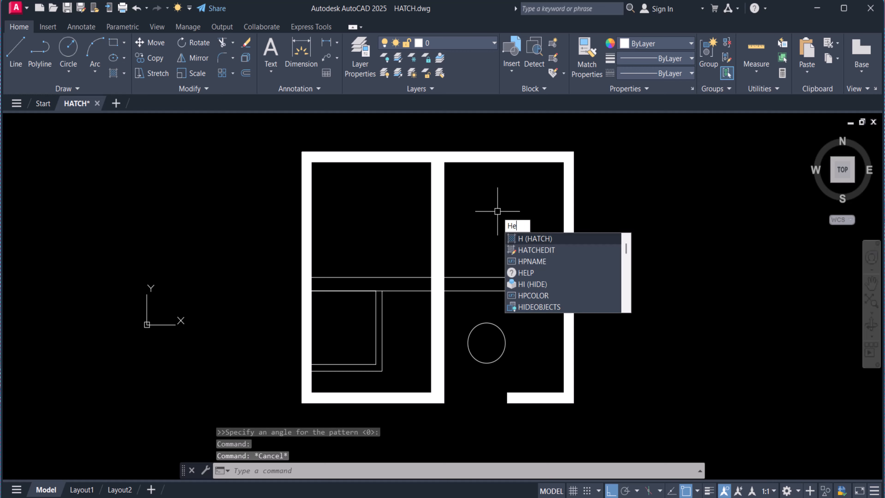
pyautogui.press('Return')
pyautogui.click(445, 173)
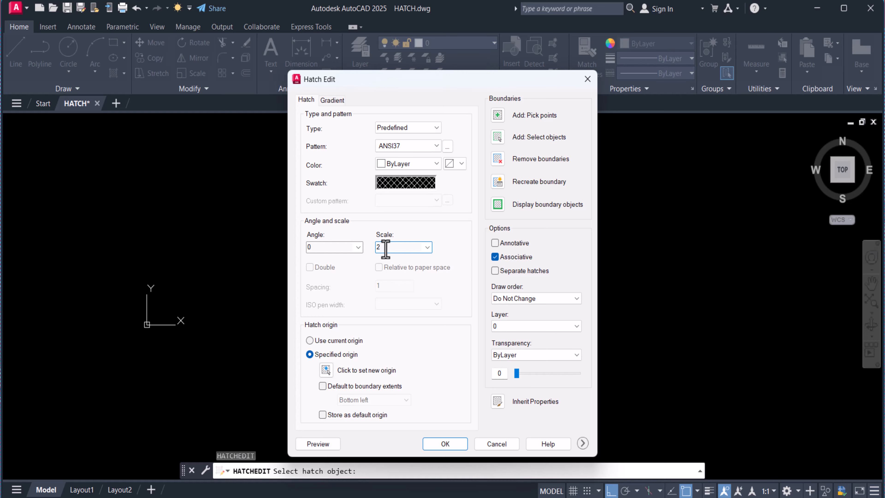
pyautogui.press('Return')
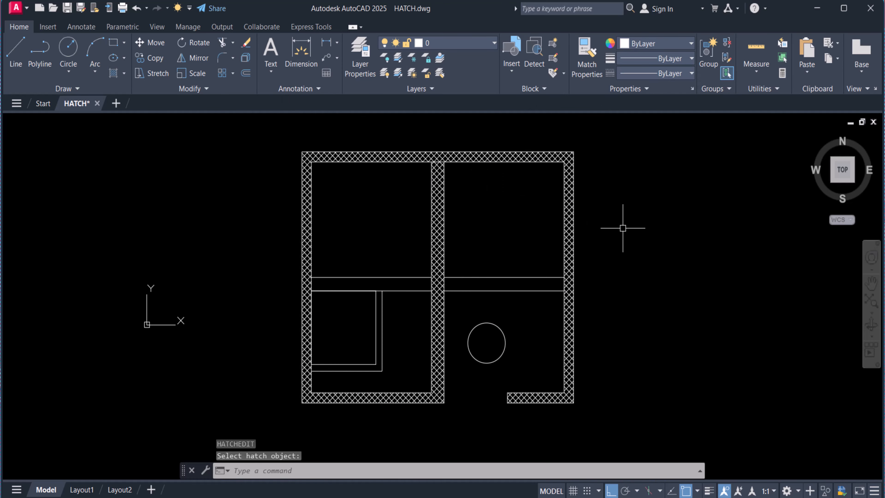
# Reopen the wall hatch with HATCHEDIT, review the available pattern categories and change its pattern to ANSI31.
pyautogui.write('He')
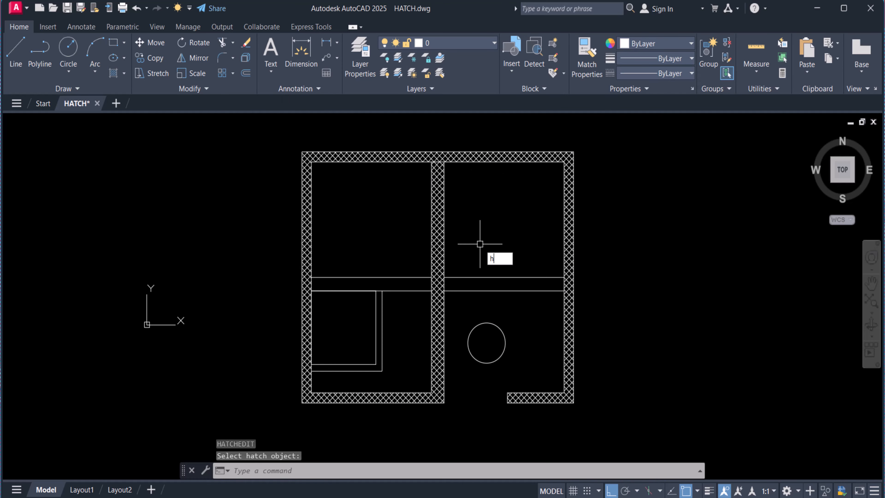
pyautogui.press('Return')
pyautogui.click(437, 221)
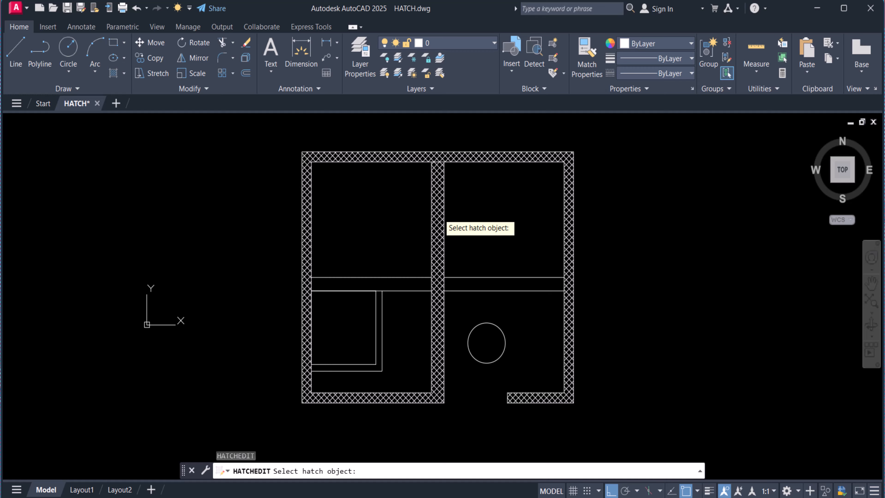
pyautogui.click(430, 184)
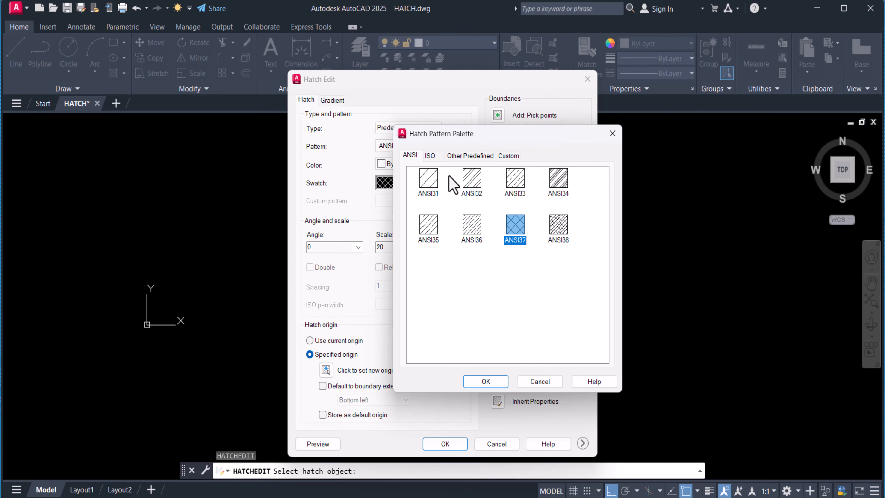
pyautogui.click(431, 156)
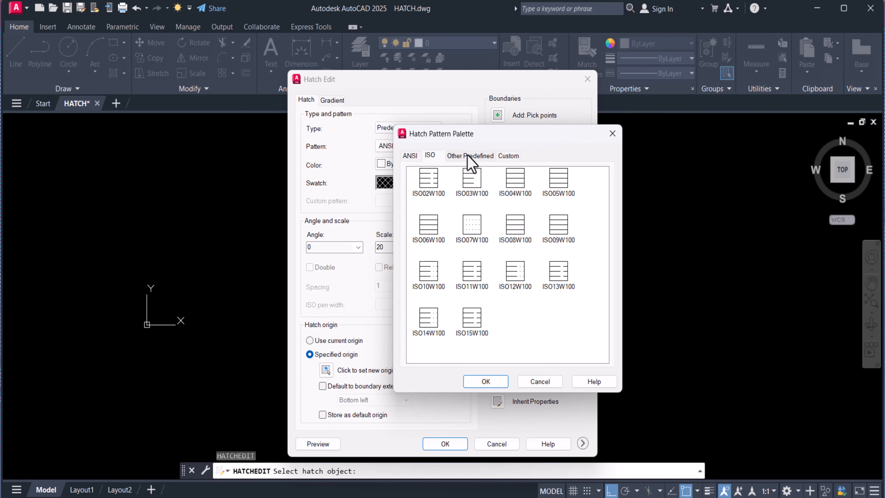
pyautogui.click(471, 155)
pyautogui.click(411, 156)
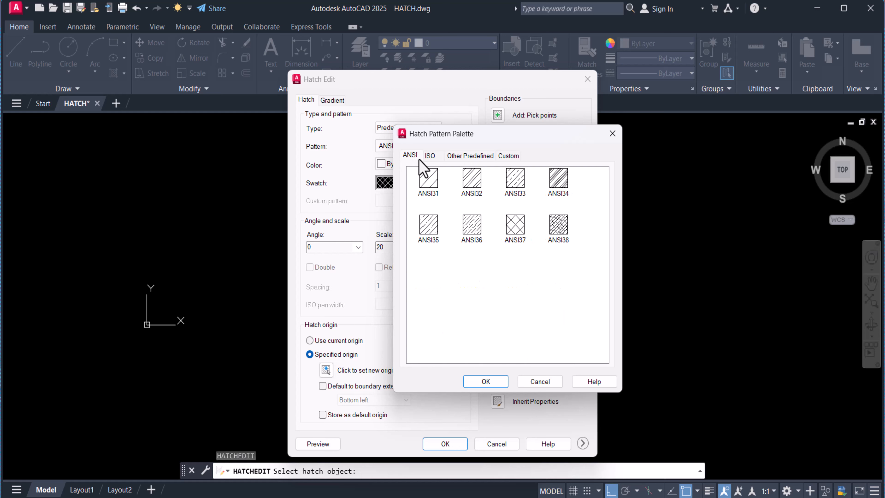
pyautogui.click(476, 157)
pyautogui.click(509, 157)
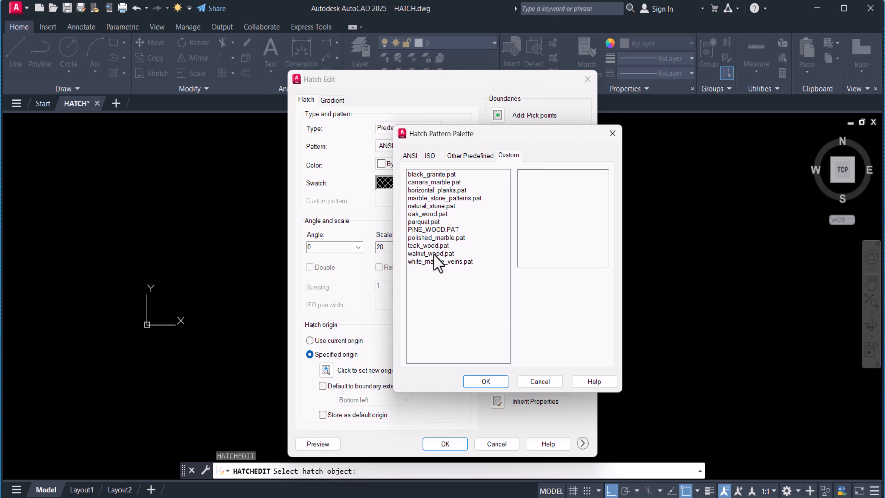
pyautogui.click(410, 156)
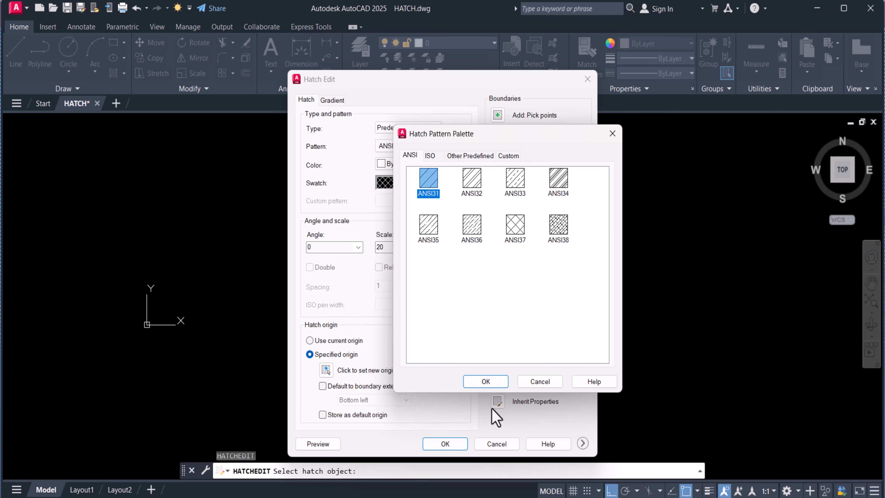
pyautogui.click(491, 381)
pyautogui.click(446, 444)
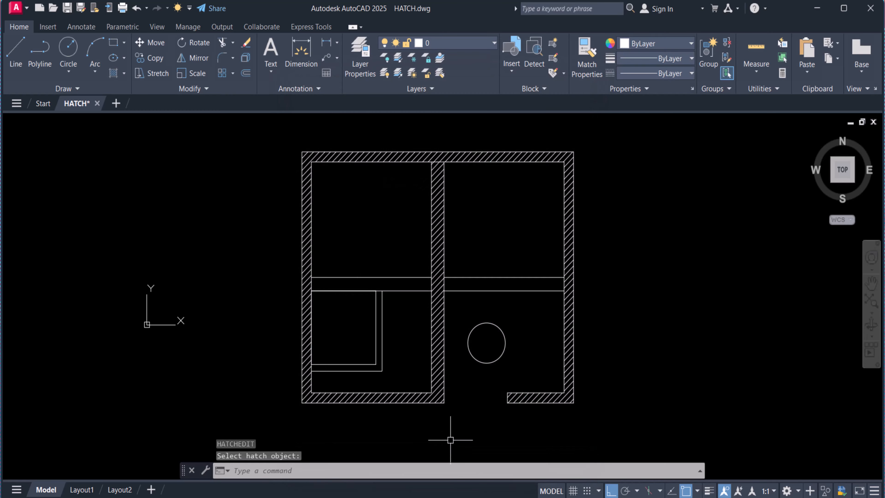
# Start a new hatch and pick the inside of the circle in the lower-right room as its area.
pyautogui.scroll(2, 486, 220)
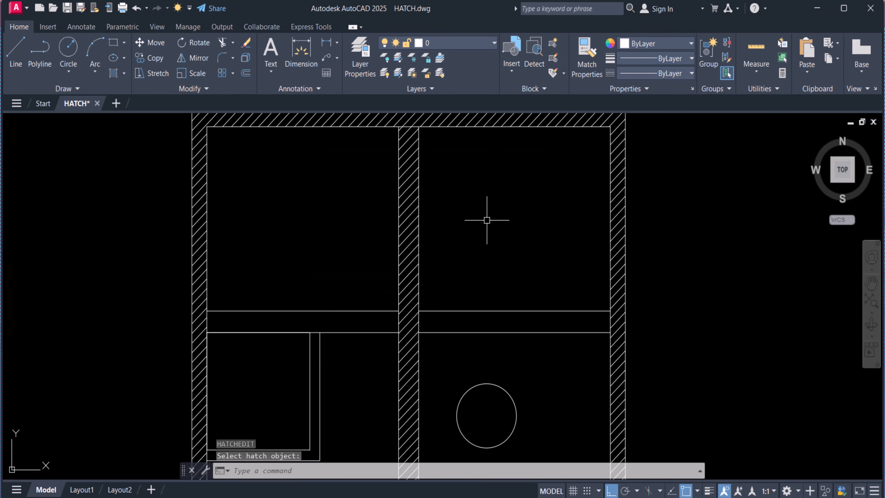
pyautogui.scroll(-3, 486, 222)
pyautogui.scroll(1, 495, 295)
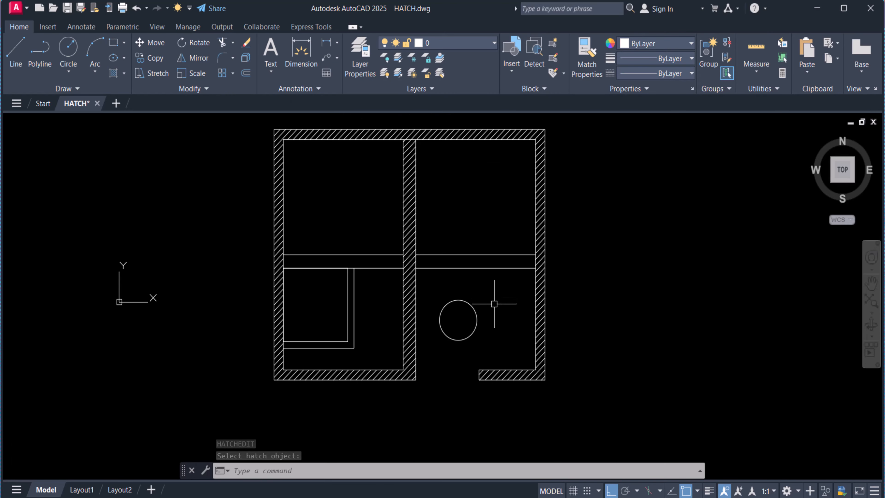
pyautogui.press('Escape')
pyautogui.press('Escape')
pyautogui.write('h')
pyautogui.press('Return')
pyautogui.click(458, 321)
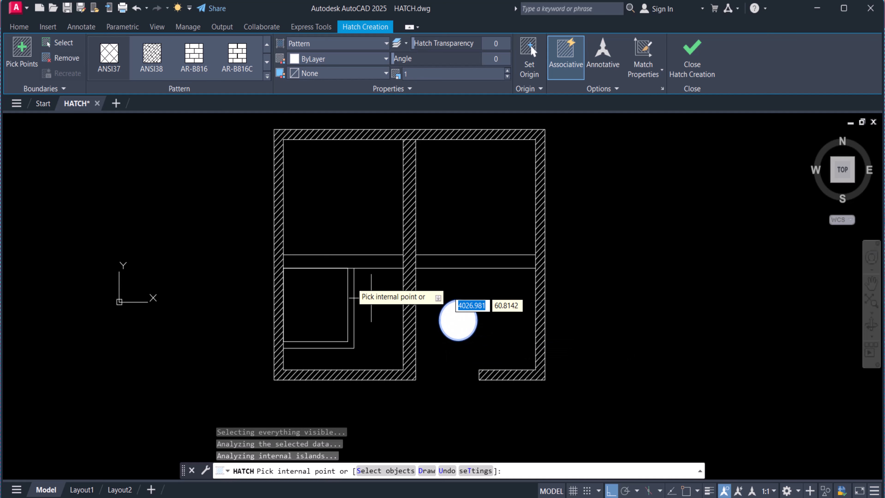
# Set the circle's hatch to the TEAK_WOOD pattern at scale 50 and finish the hatch.
pyautogui.click(267, 62)
pyautogui.click(266, 79)
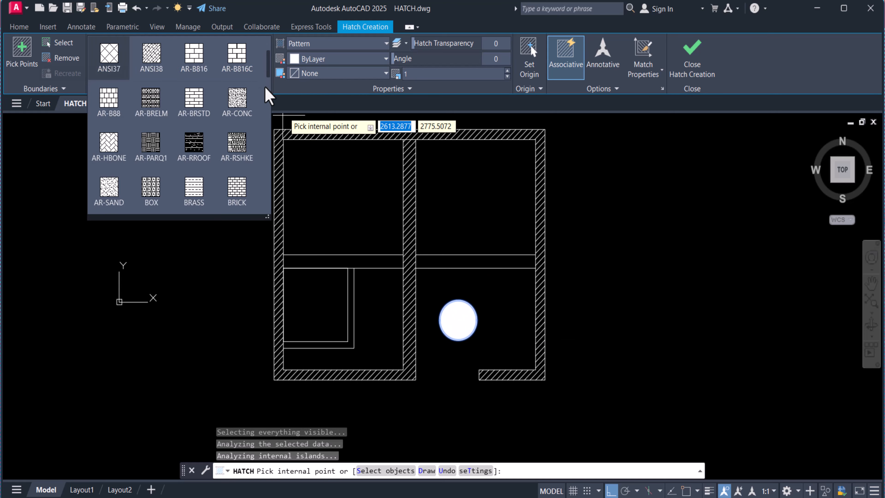
pyautogui.moveTo(268, 71); pyautogui.dragTo(263, 202)
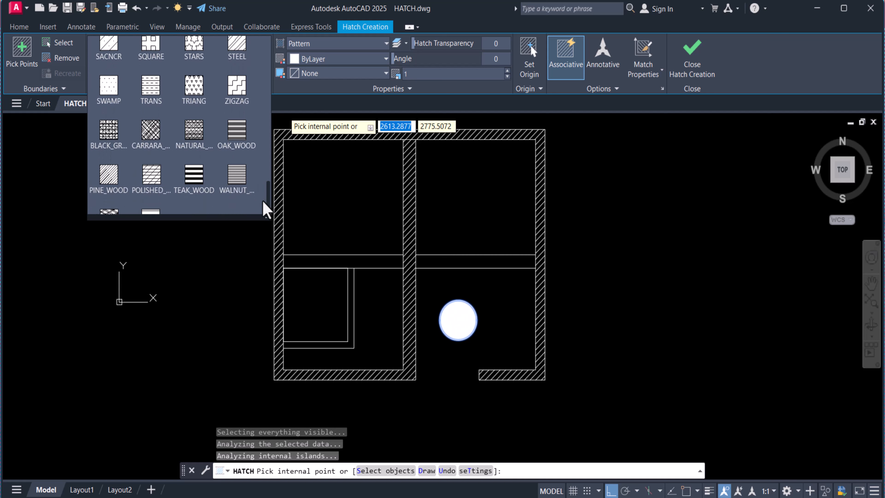
pyautogui.click(201, 177)
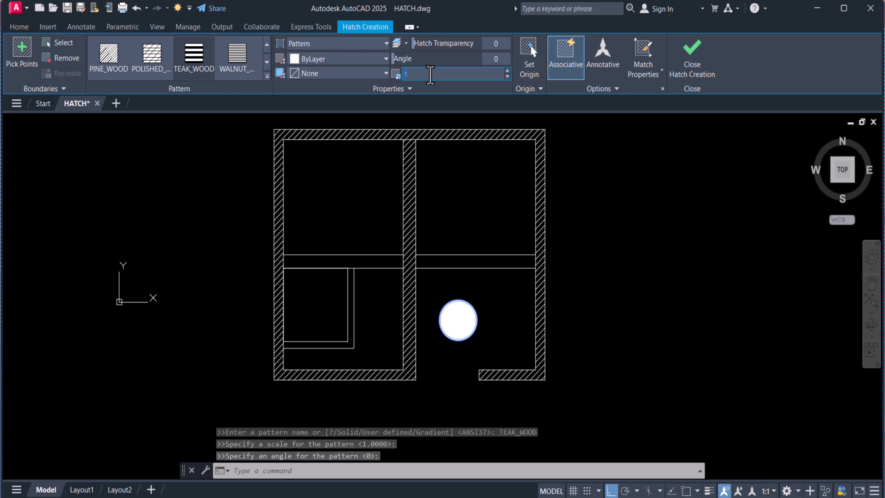
pyautogui.write('50')
pyautogui.press('Return')
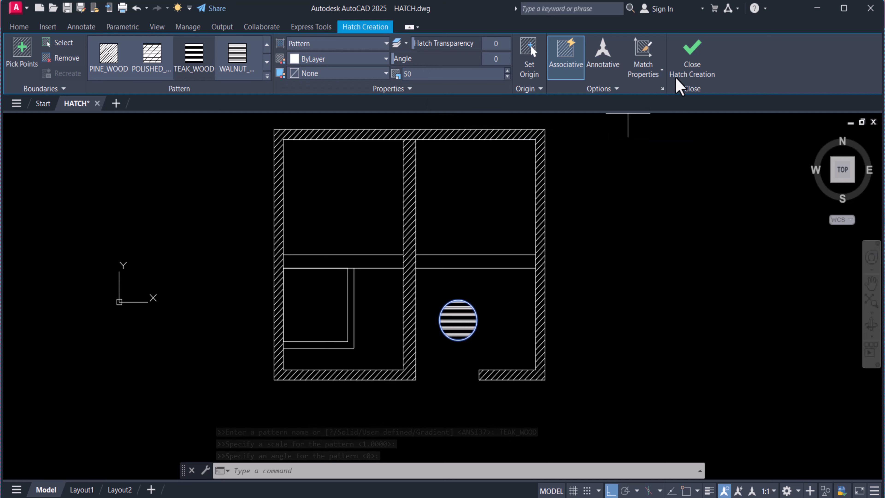
pyautogui.click(693, 72)
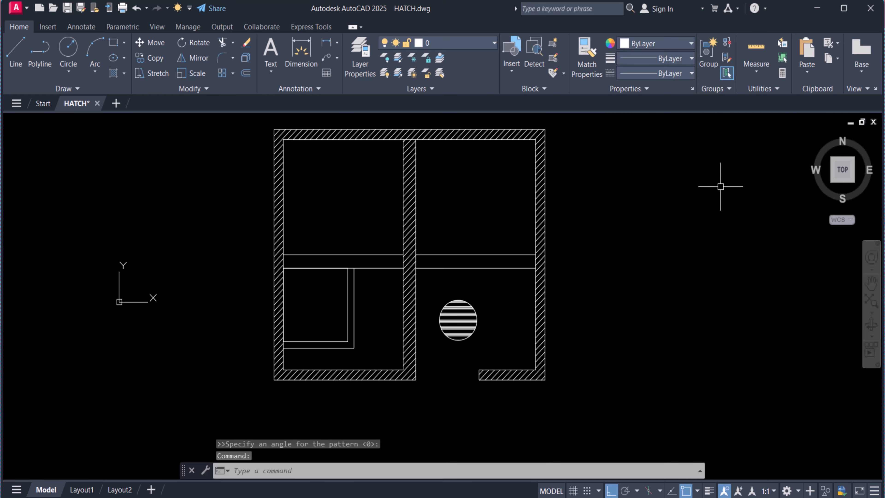
pyautogui.press('Escape')
pyautogui.press('Escape')
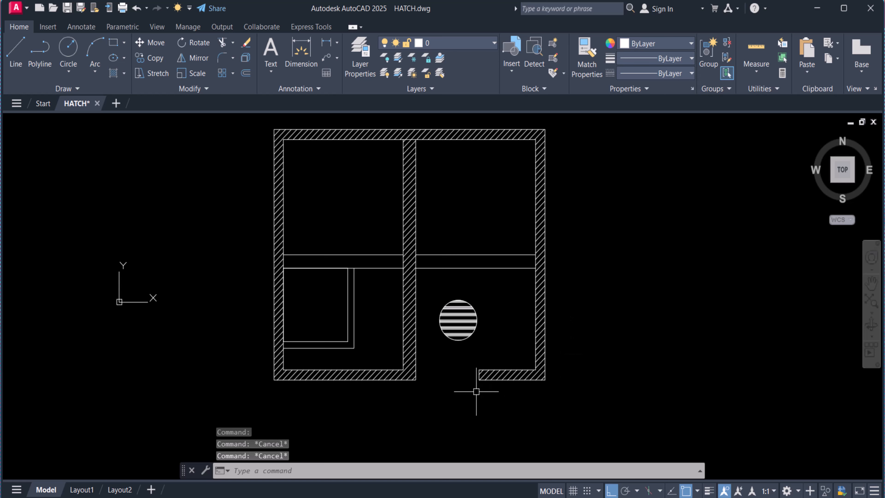
# Edit the circle's hatch with HATCHEDIT, review the ANSI, ISO and other predefined patterns, and change its pattern to STARS.
pyautogui.scroll(2, 460, 354)
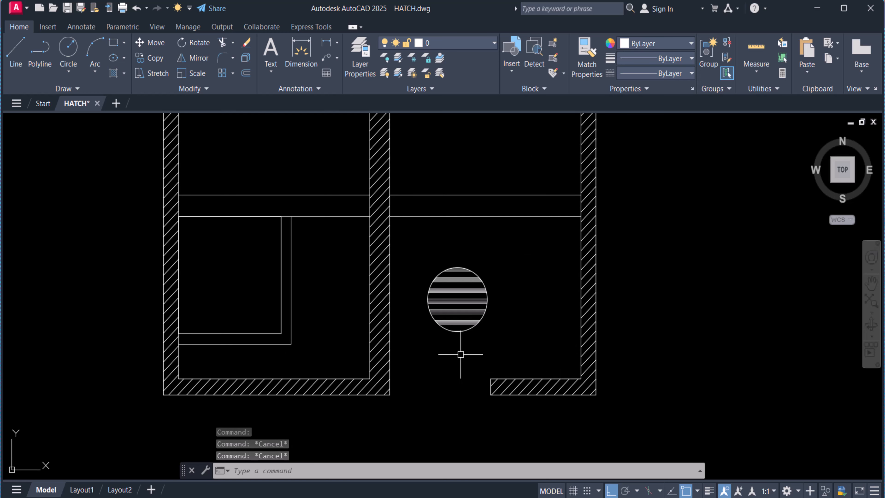
pyautogui.write('HE')
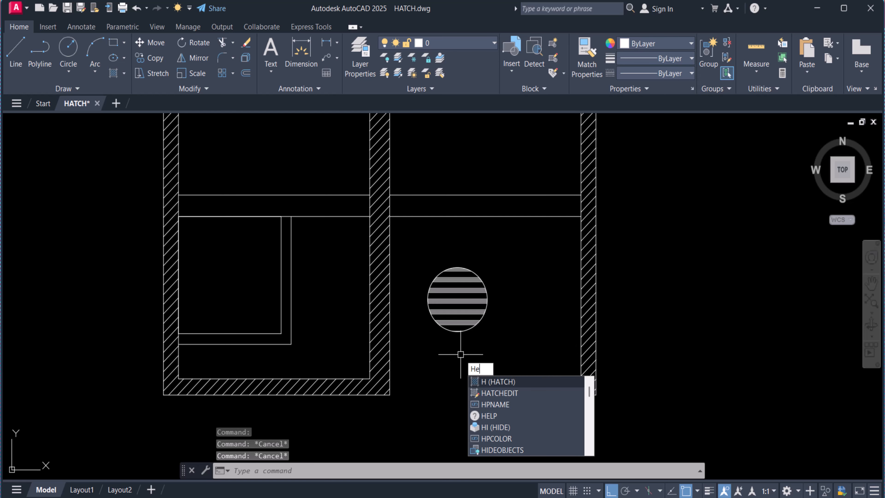
pyautogui.press('Return')
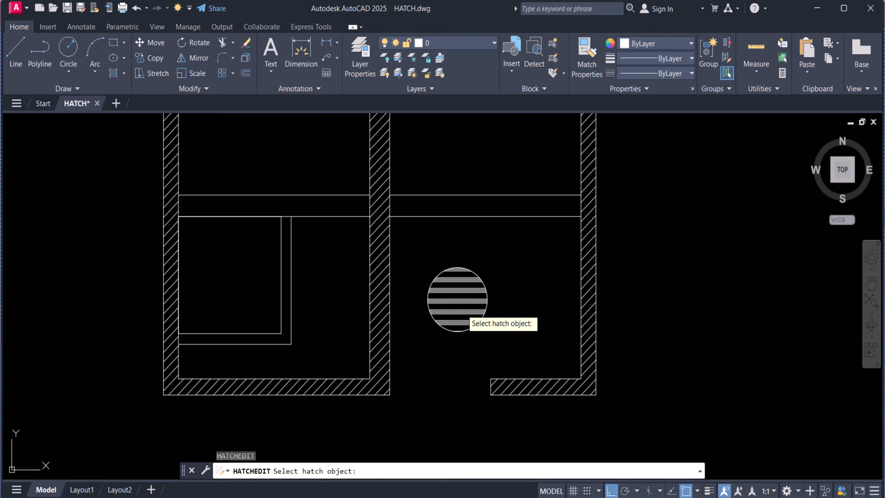
pyautogui.click(459, 300)
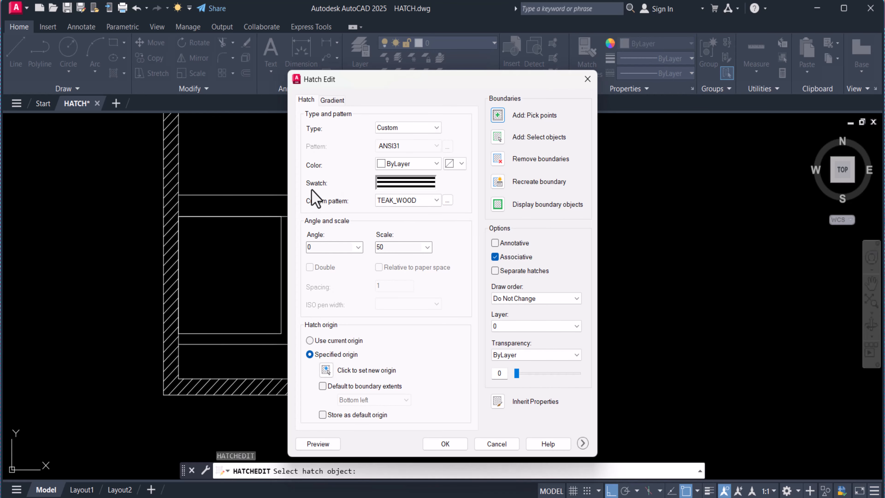
pyautogui.click(395, 183)
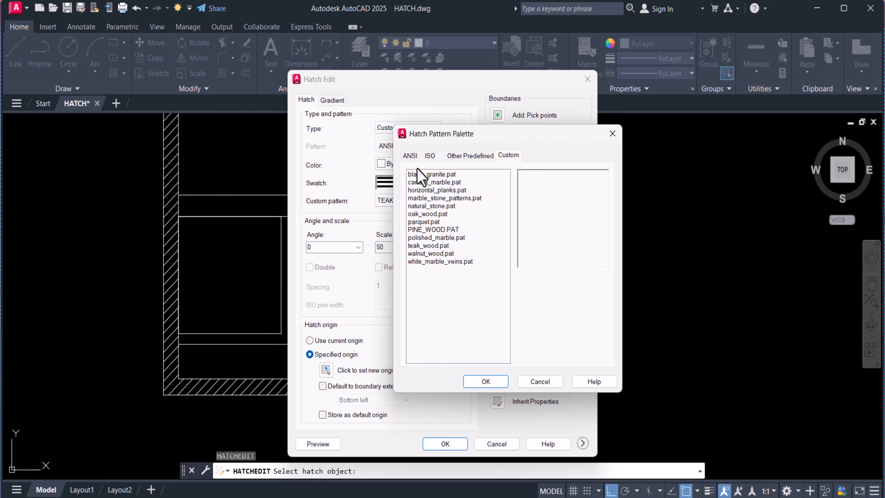
pyautogui.click(411, 157)
pyautogui.click(427, 158)
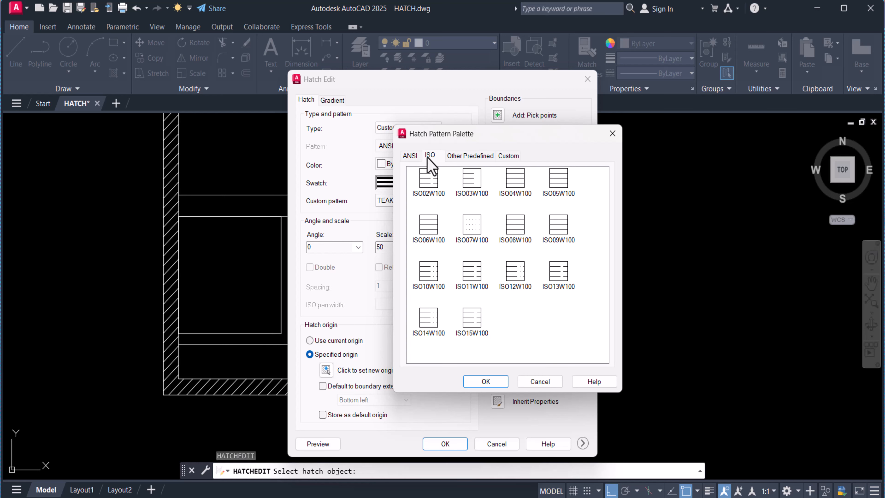
pyautogui.click(463, 157)
pyautogui.scroll(-2, 544, 319)
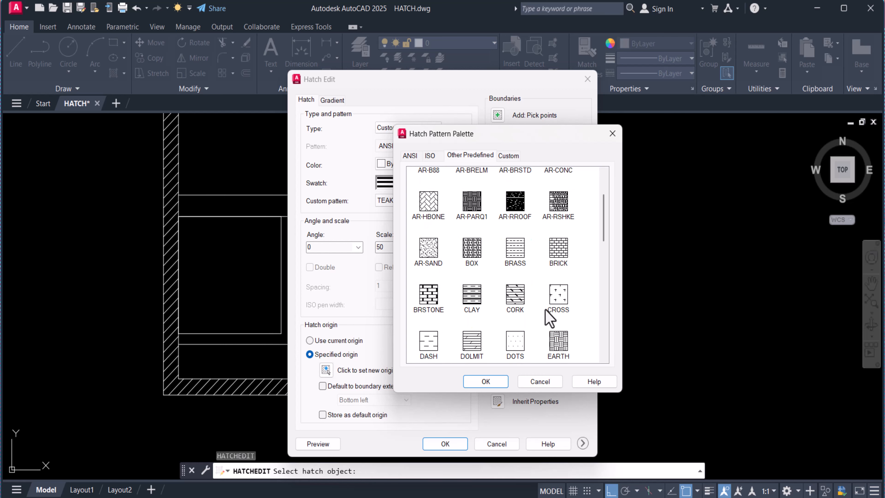
pyautogui.scroll(-5, 449, 334)
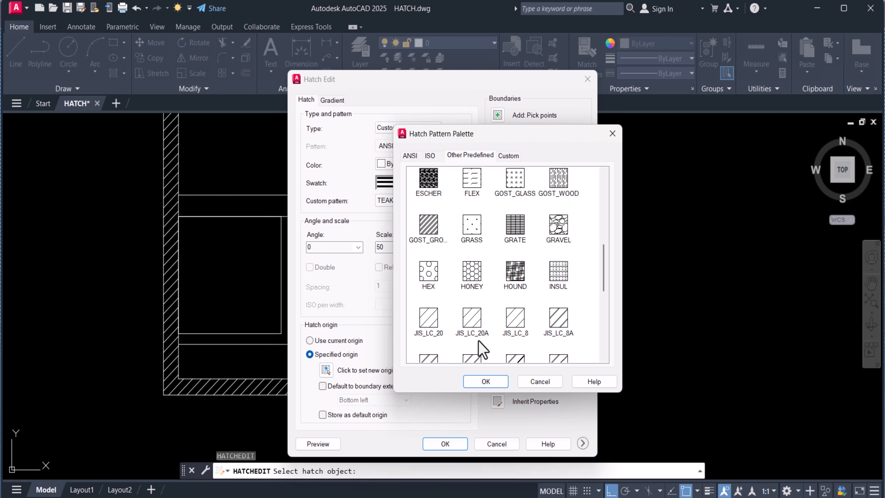
pyautogui.scroll(-6, 565, 209)
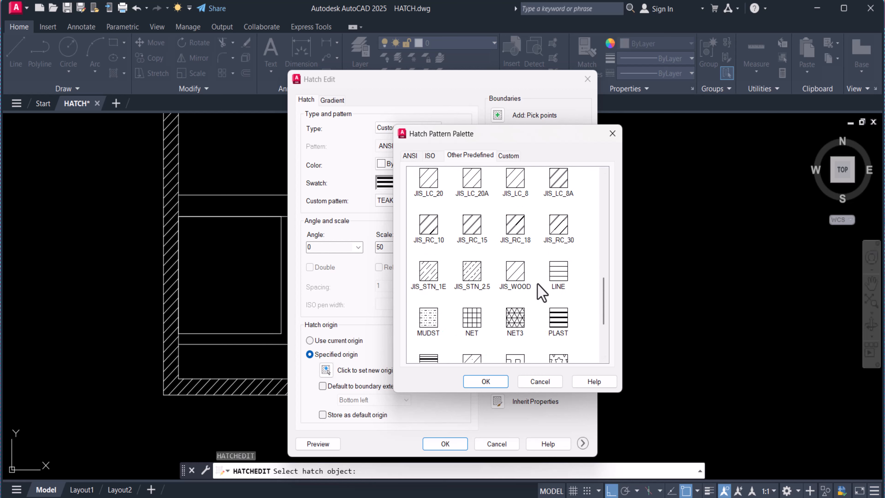
pyautogui.scroll(-1, 574, 311)
pyautogui.click(565, 262)
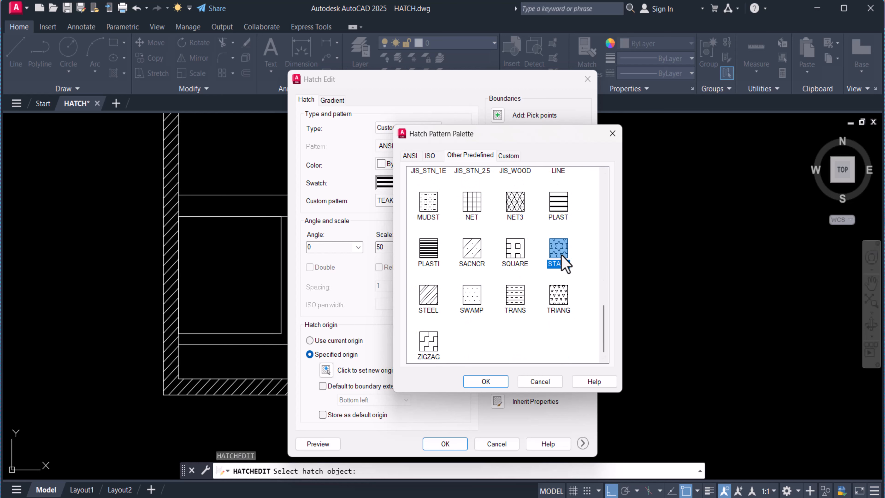
pyautogui.click(486, 381)
pyautogui.click(444, 444)
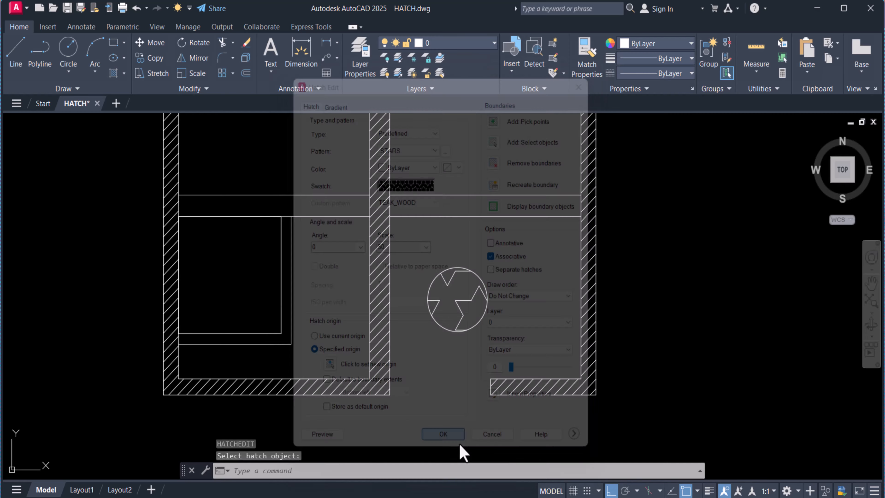
# Set the scale of the circle's STARS hatch to 10 and deselect it.
pyautogui.click(473, 302)
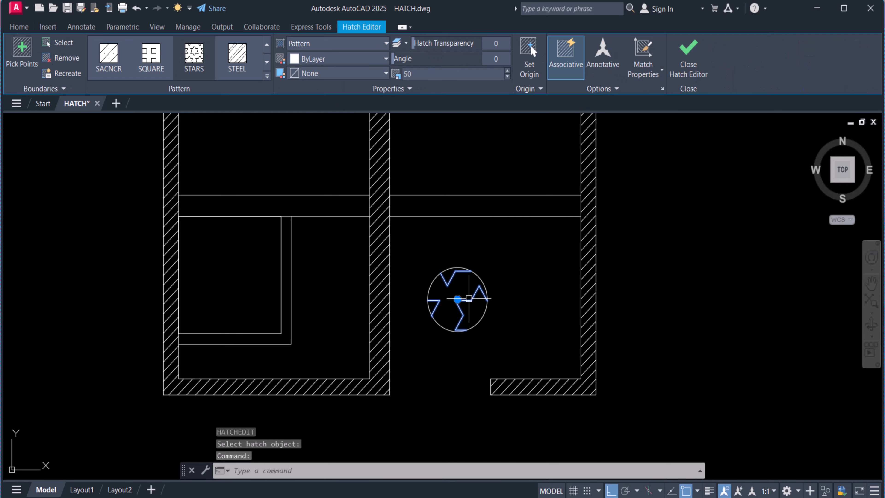
pyautogui.click(418, 74)
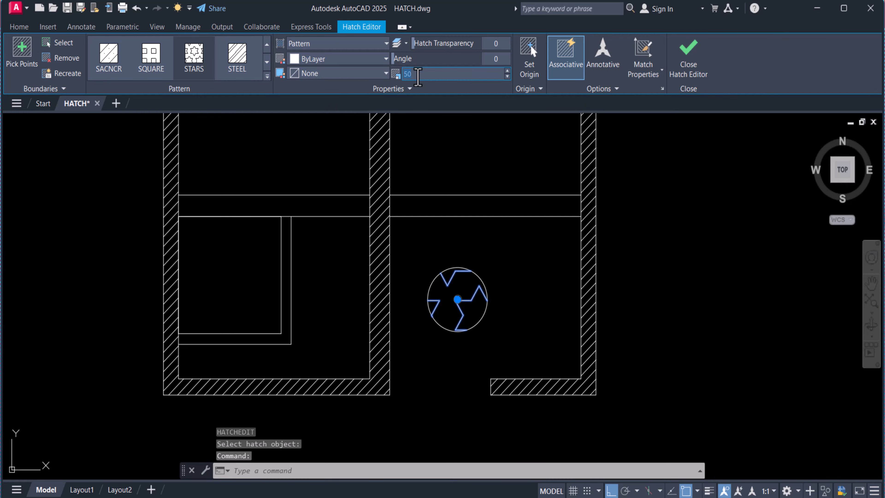
pyautogui.write('10')
pyautogui.press('Return')
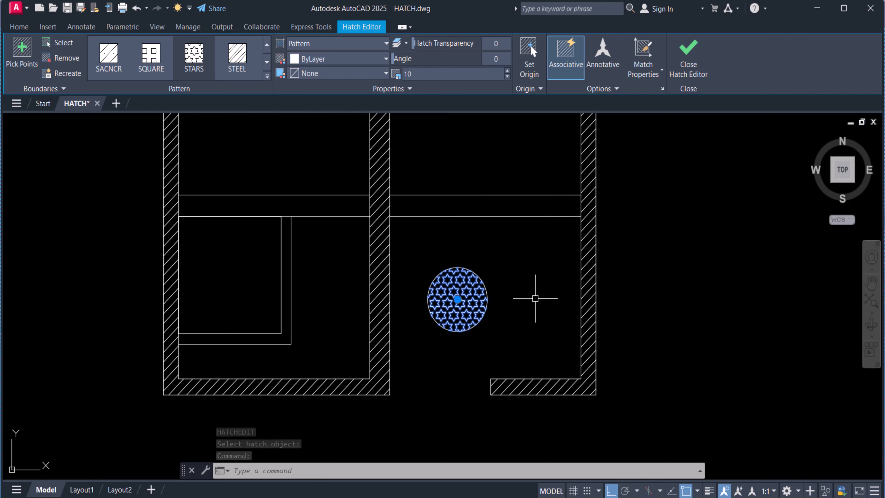
pyautogui.press('Escape')
pyautogui.scroll(2, 536, 303)
pyautogui.scroll(-4, 536, 303)
pyautogui.moveTo(536, 303); pyautogui.dragTo(526, 325, button='middle')
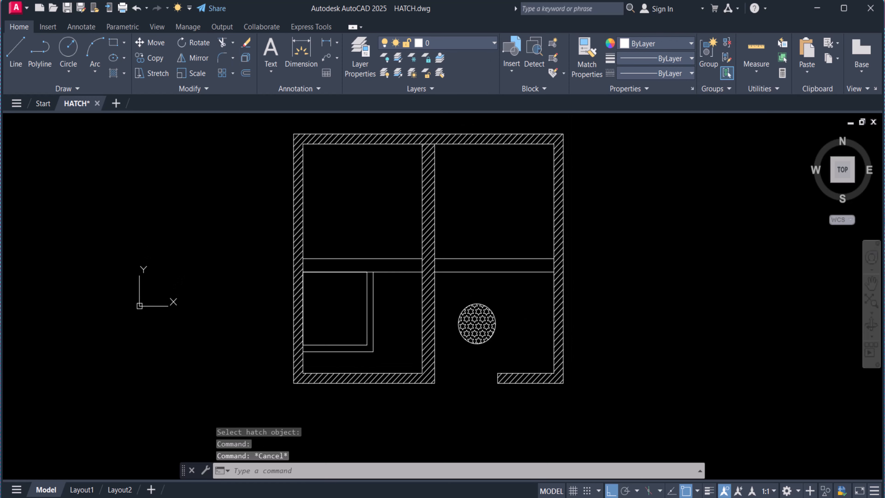